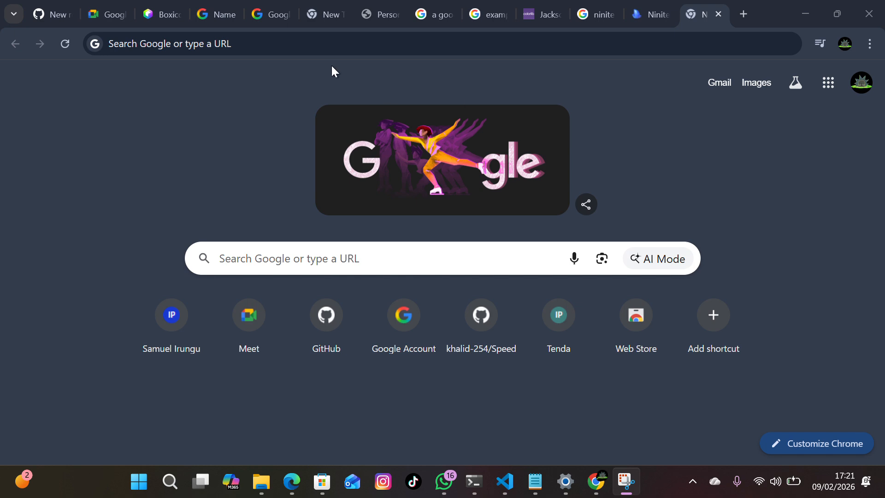
Search Google for "ninite" and open the official ninite.com site from the results.
left_click(196, 47)
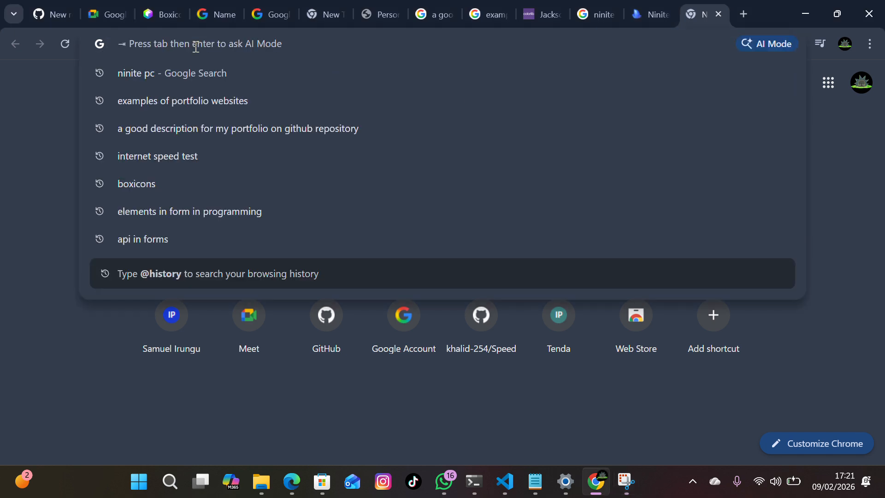
type("ninite")
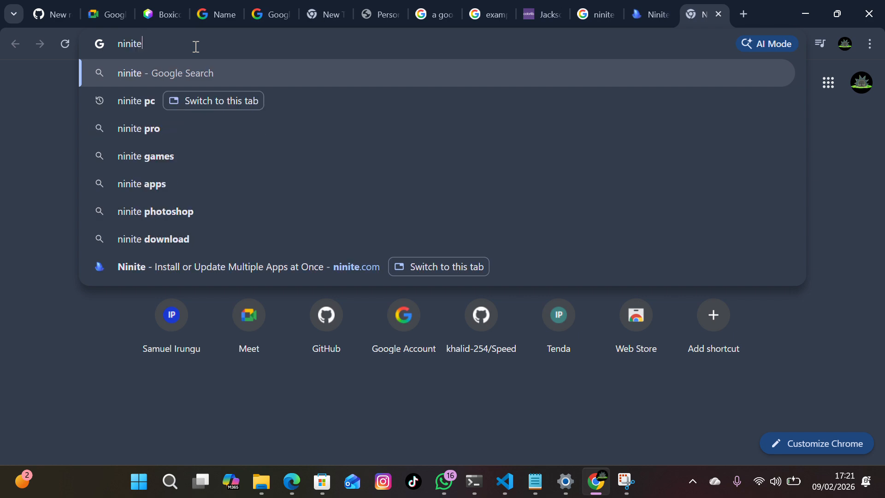
key("Return")
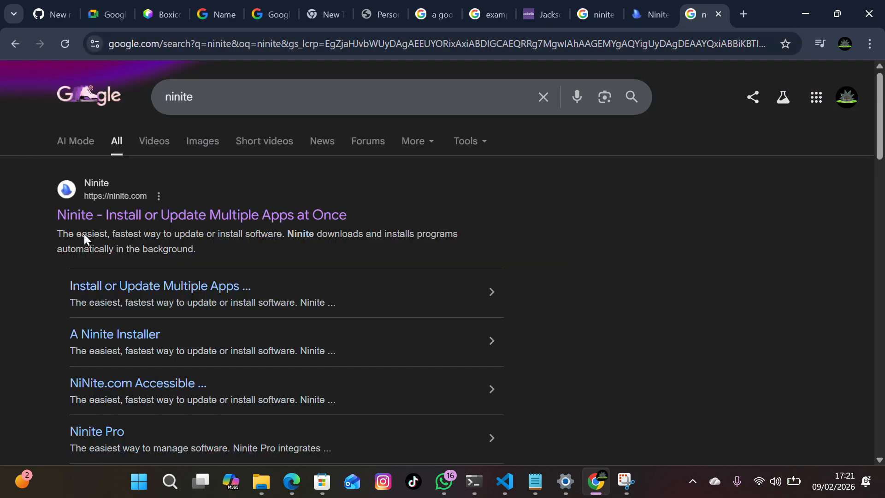
left_click(125, 218)
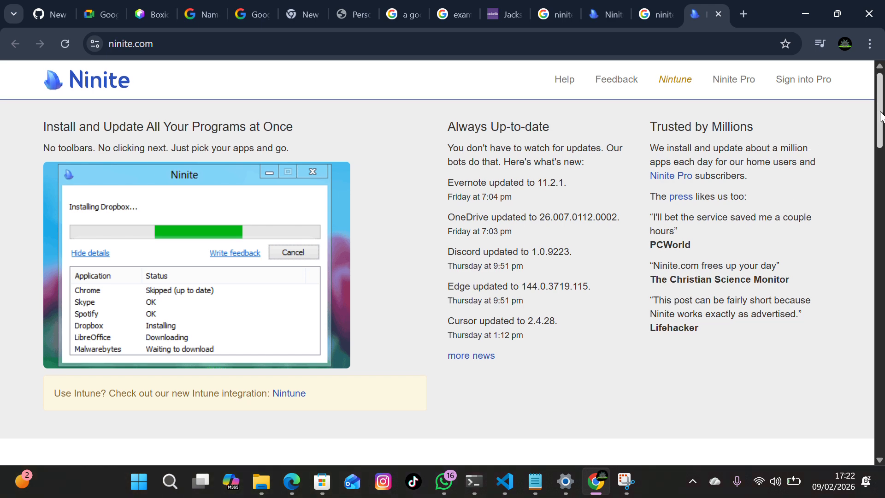
Pick Zoom, Spotify and Notepad++ in Ninite's list of apps to install.
left_click_drag(881, 116, 882, 185)
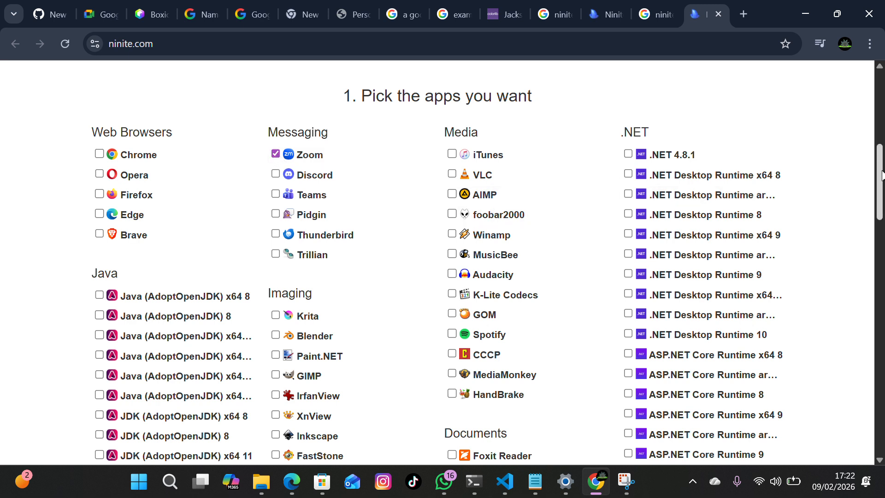
left_click_drag(882, 174, 880, 209)
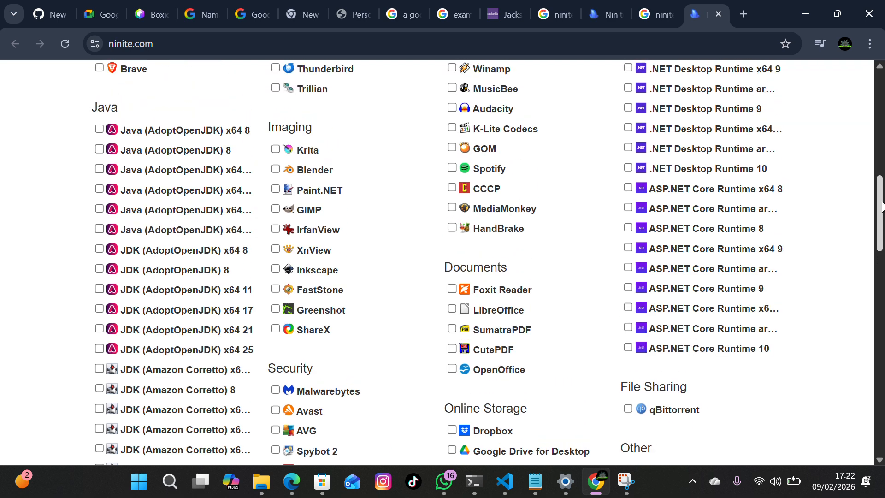
left_click(450, 168)
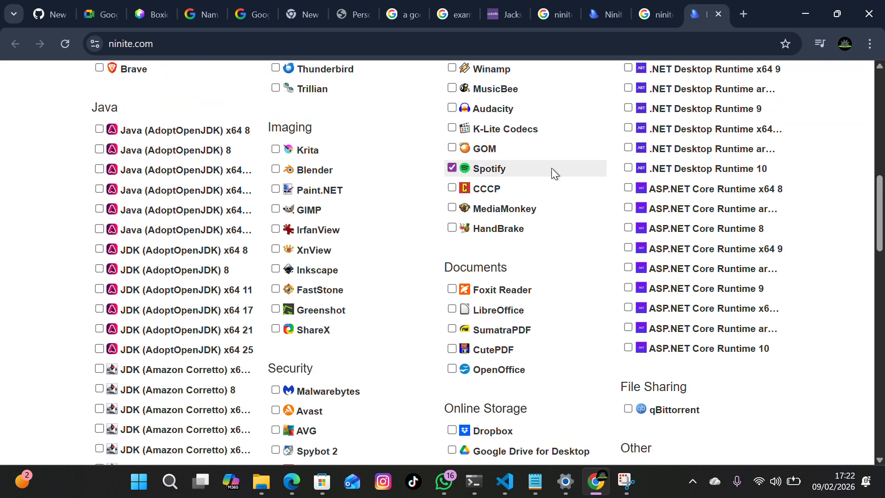
left_click_drag(880, 238, 862, 316)
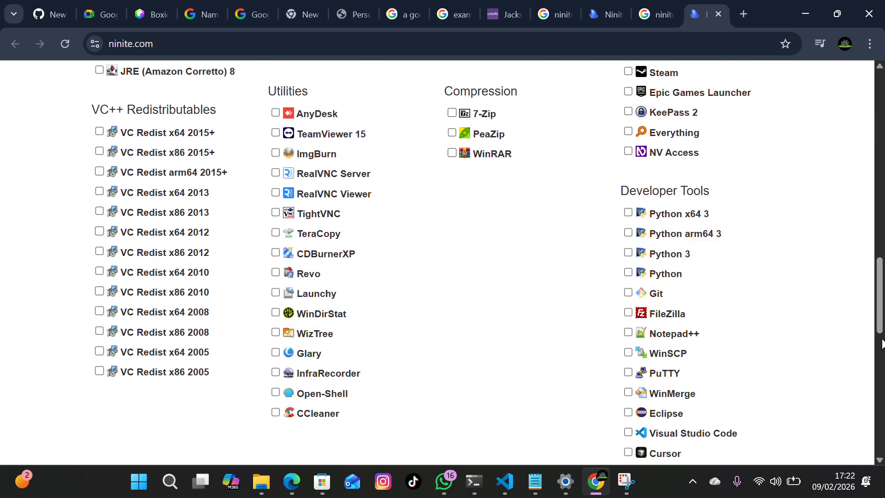
left_click_drag(880, 285, 880, 308)
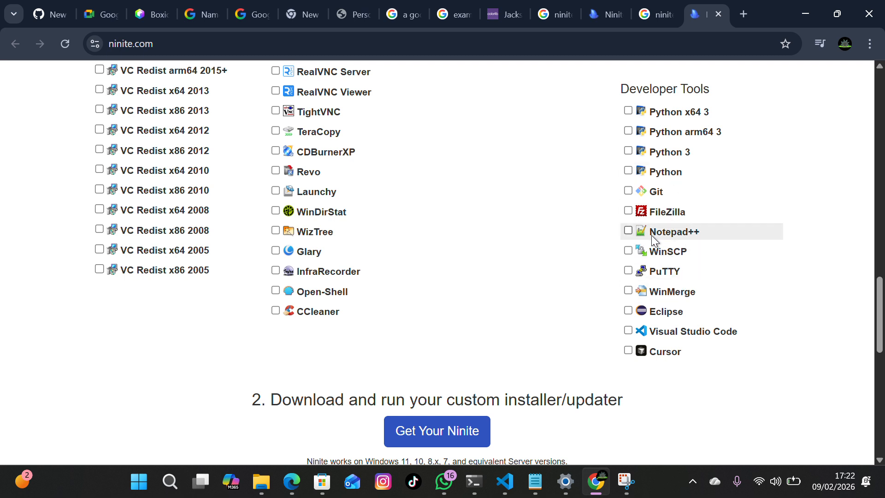
left_click(628, 231)
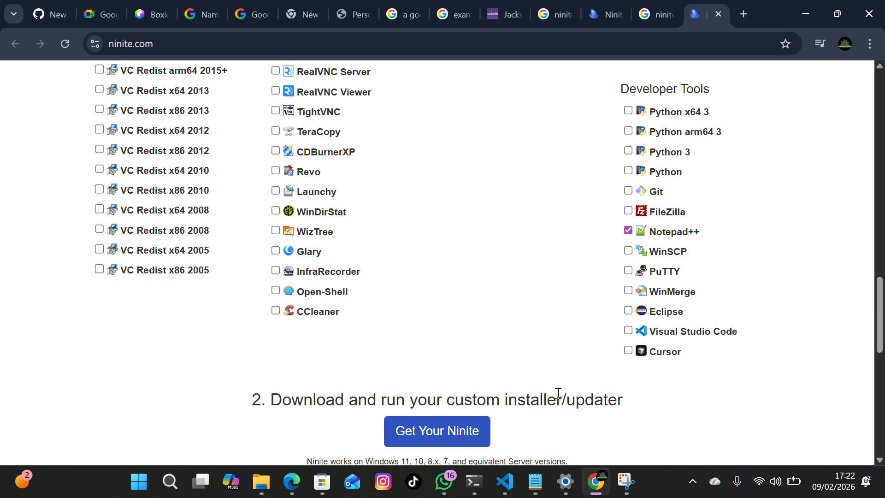
Download the custom Ninite installer for the chosen apps and show the file in its folder.
scroll(867, 327, "down", 3)
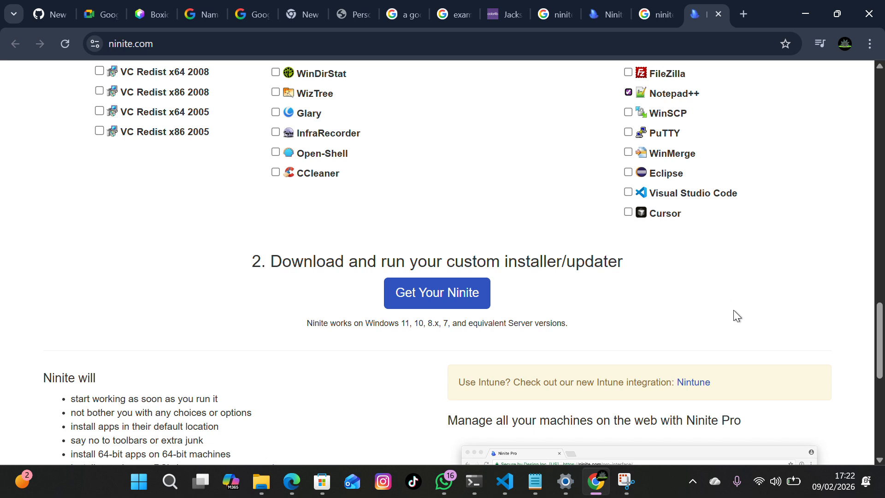
left_click(443, 293)
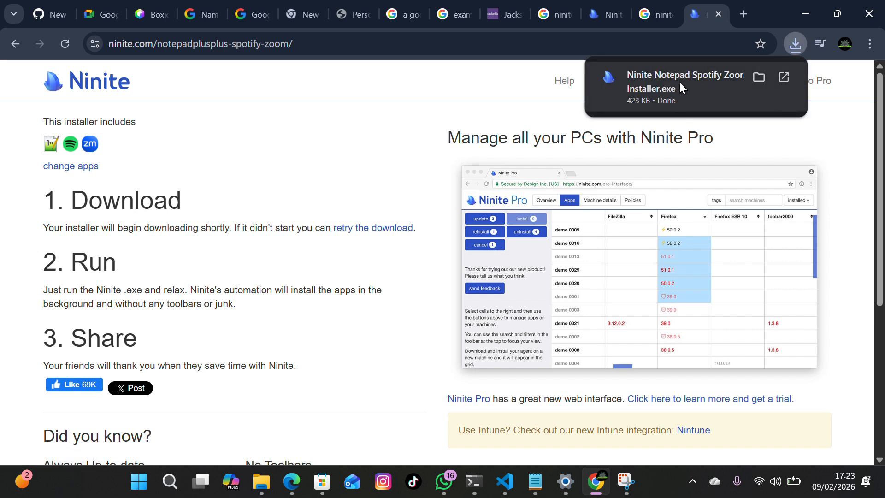
left_click(758, 76)
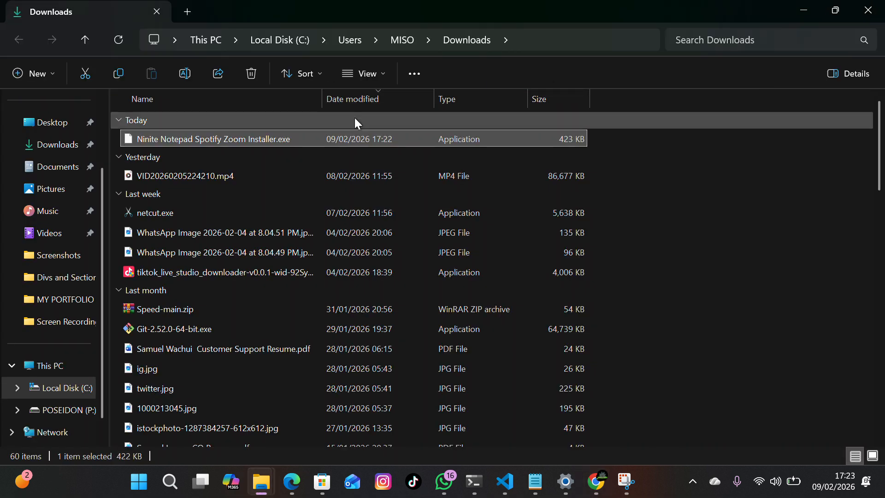
Run "Ninite Notepad Spotify Zoom Installer.exe", allow it to start and bring its progress window to the front.
double_click(259, 141)
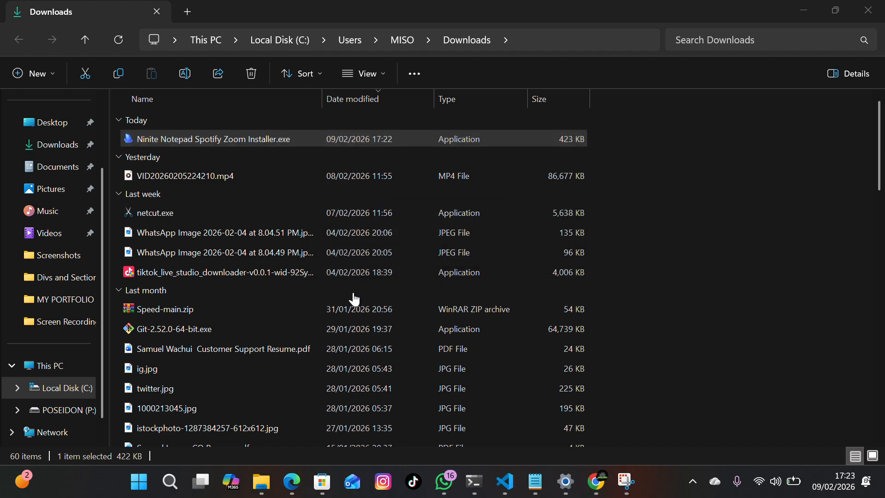
key("alt+Tab")
key("alt+Tab")
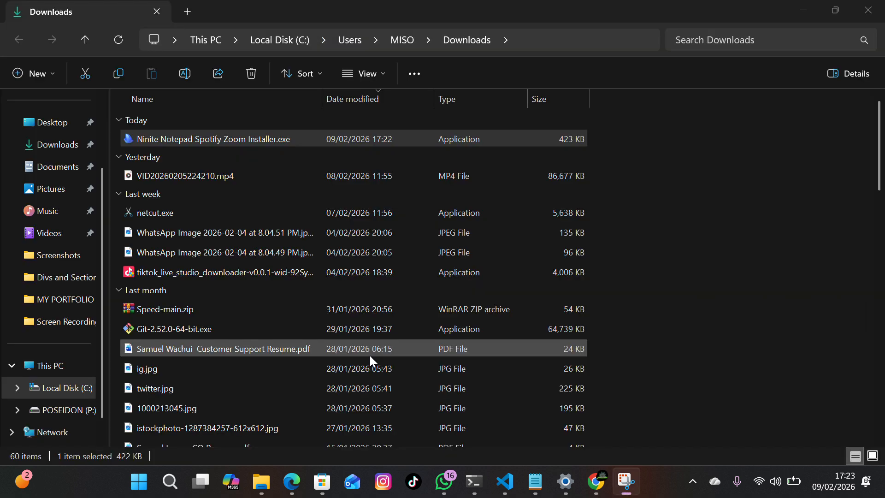
key("Return")
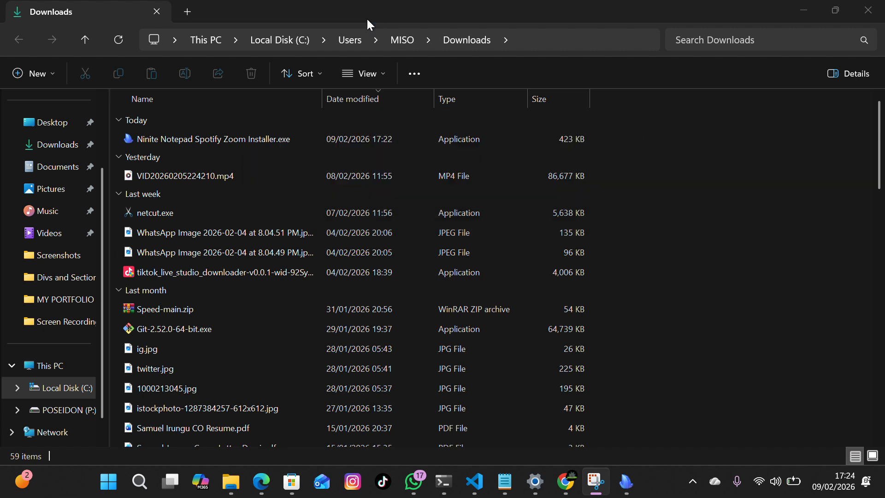
left_click(634, 482)
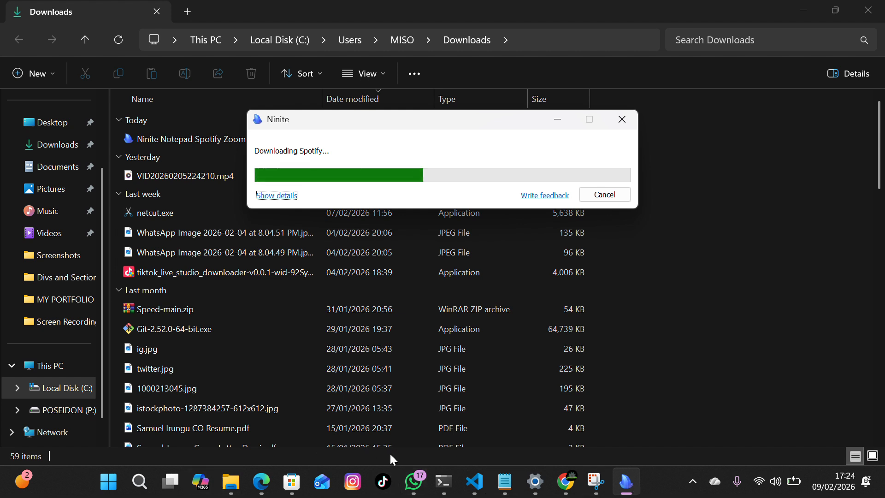
Search Windows for "note", launch Notepad++ to check the installation, and close it again.
left_click(147, 471)
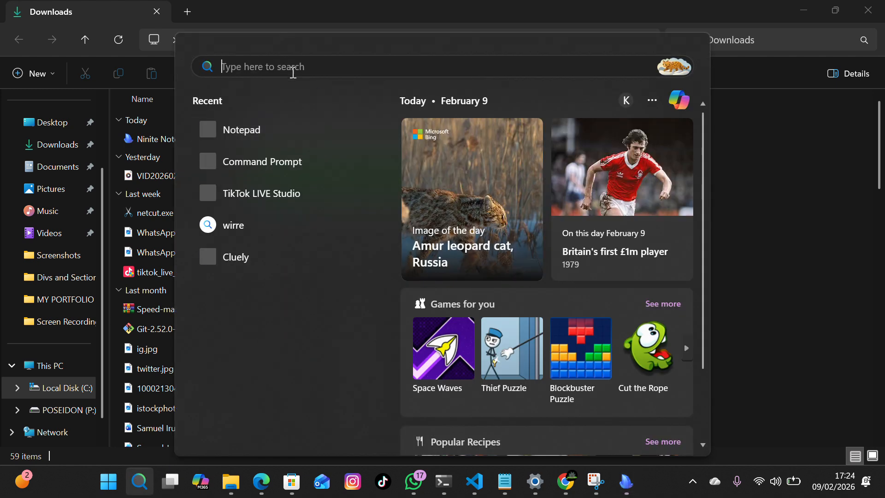
type("not")
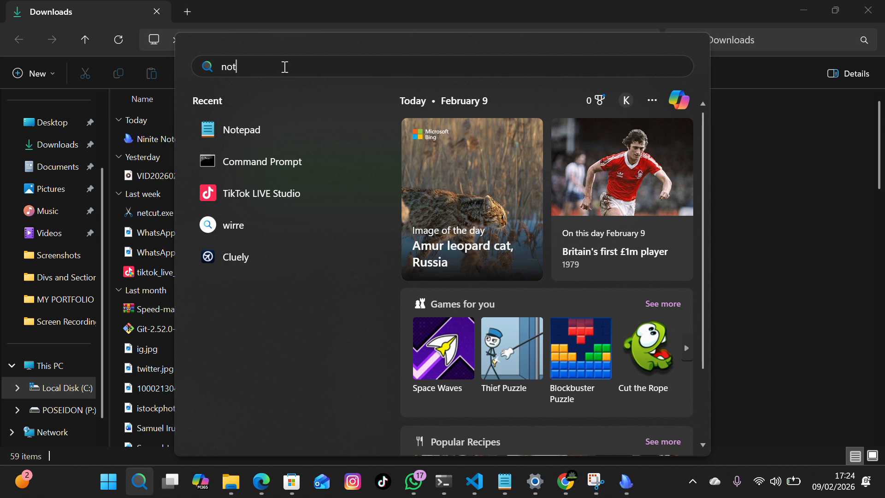
type("e")
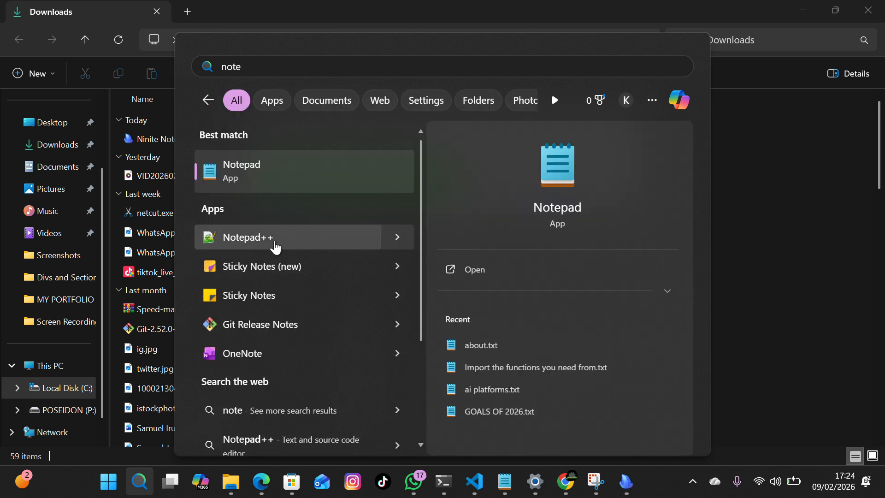
left_click(281, 241)
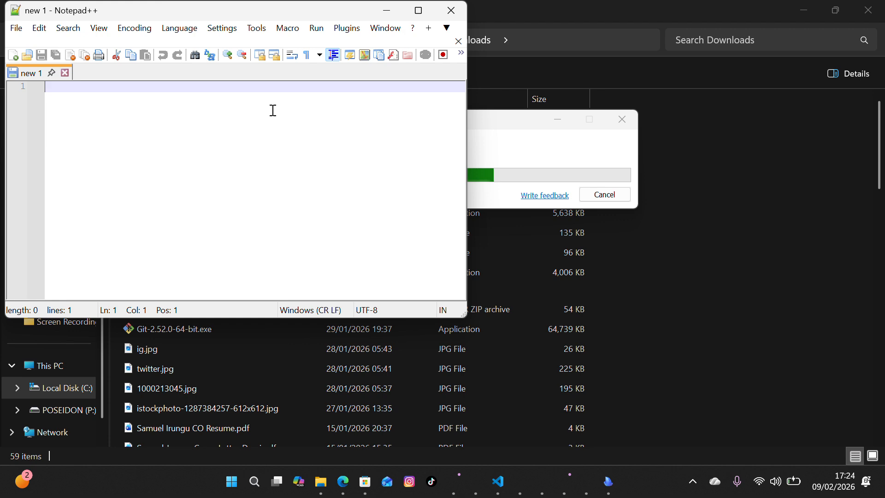
left_click_drag(249, 12, 292, 120)
left_click(488, 119)
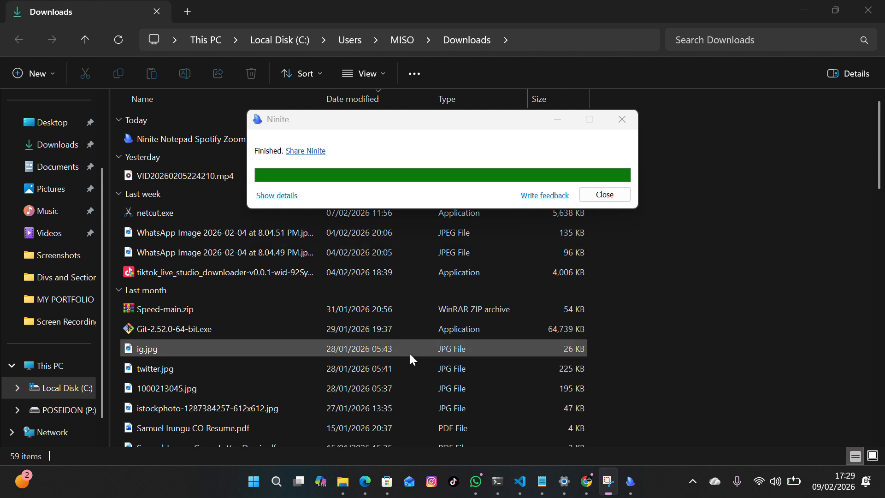
Show the per-application installation details in the Ninite window, then close the installer.
left_click(606, 203)
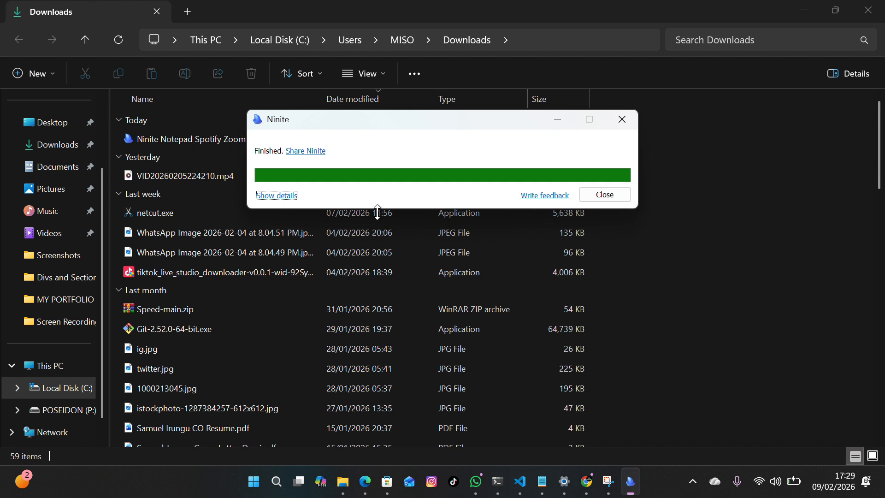
left_click(275, 196)
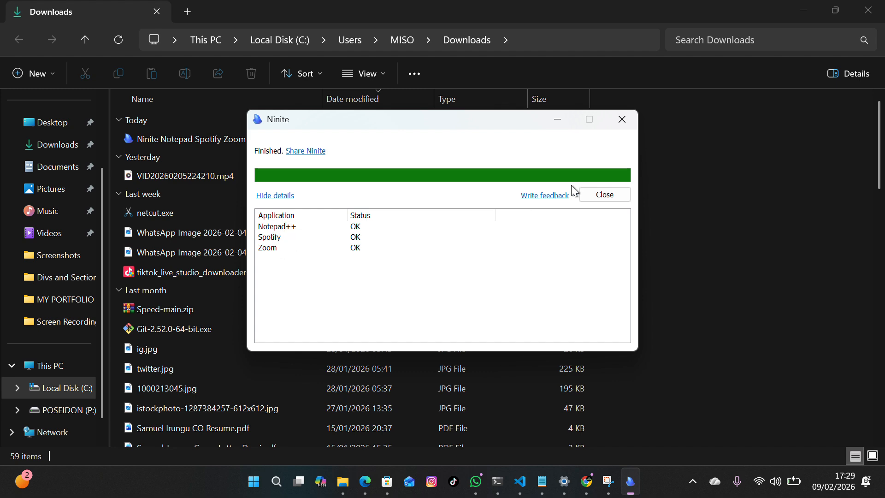
left_click(605, 194)
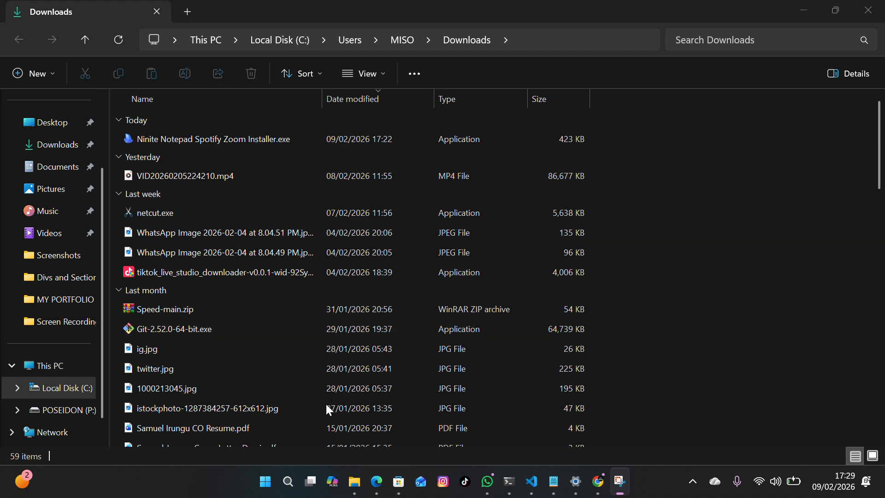
Check in Windows search that Spotify and Zoom are installed, then dismiss the search.
left_click(289, 482)
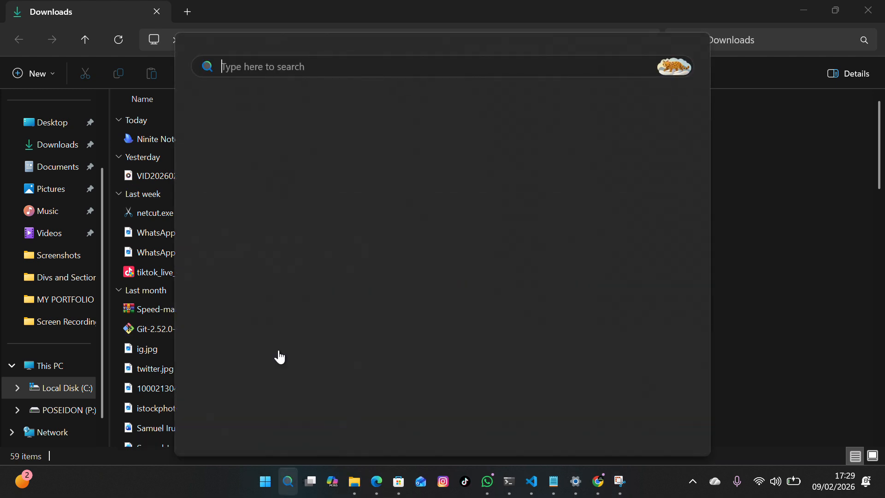
type("spo")
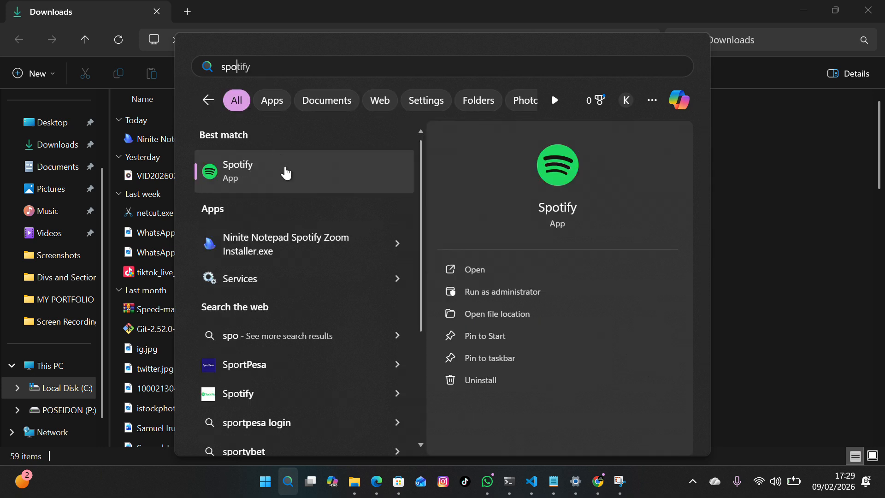
key("BackSpace")
key("BackSpace")
key("BackSpace")
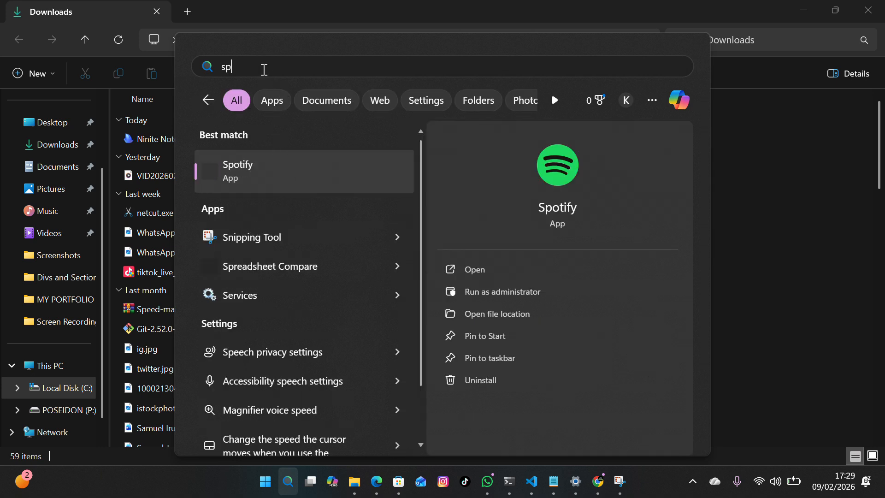
type("zoom")
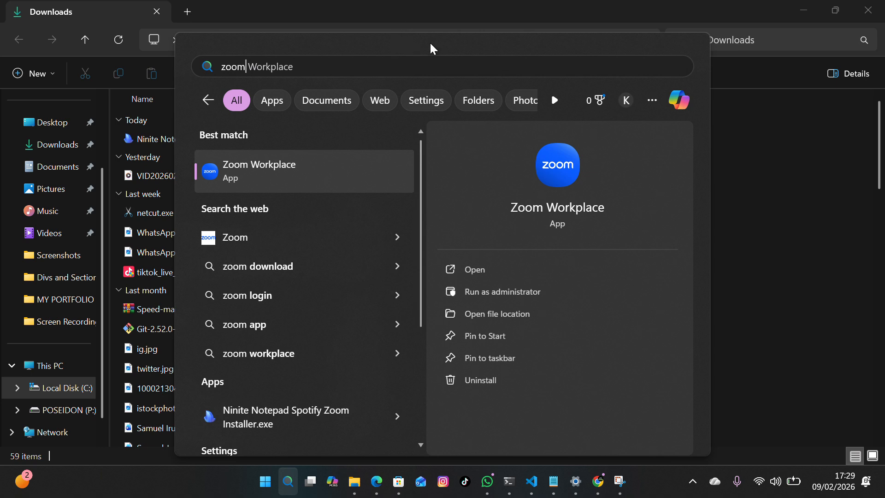
left_click(766, 231)
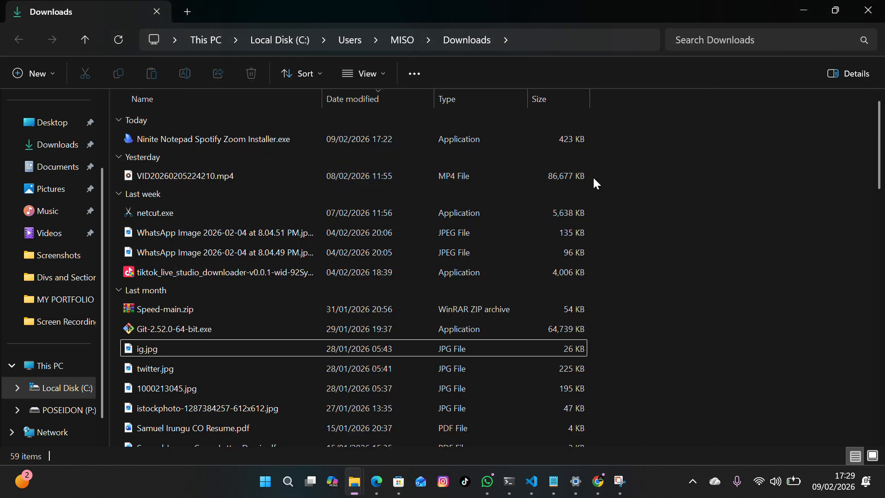
Minimize all open windows to show the desktop with the new app shortcuts.
left_click(804, 11)
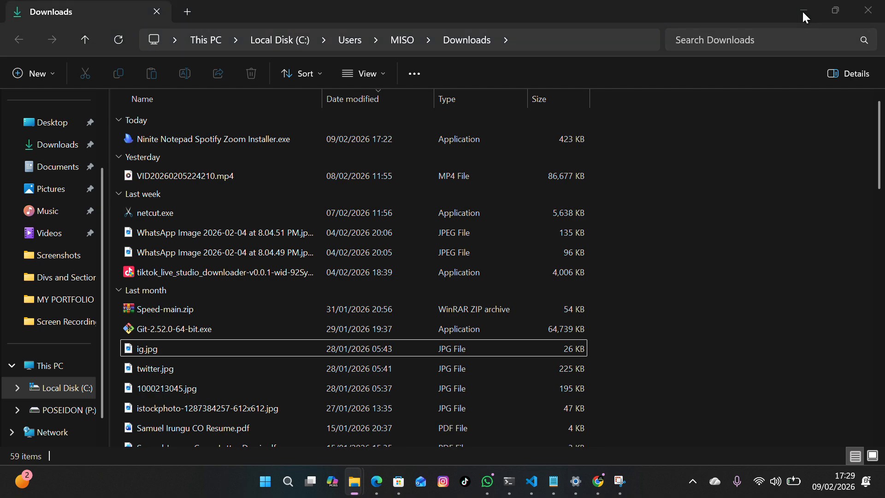
left_click(803, 12)
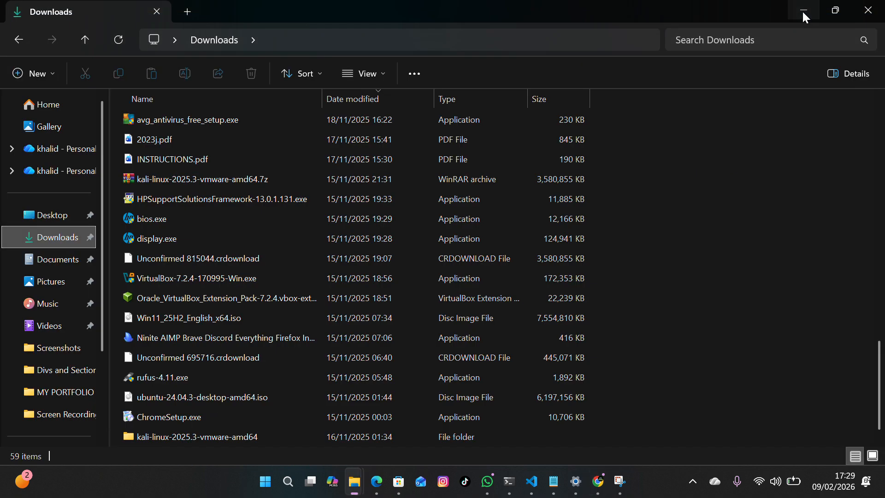
left_click(803, 14)
left_click(803, 14)
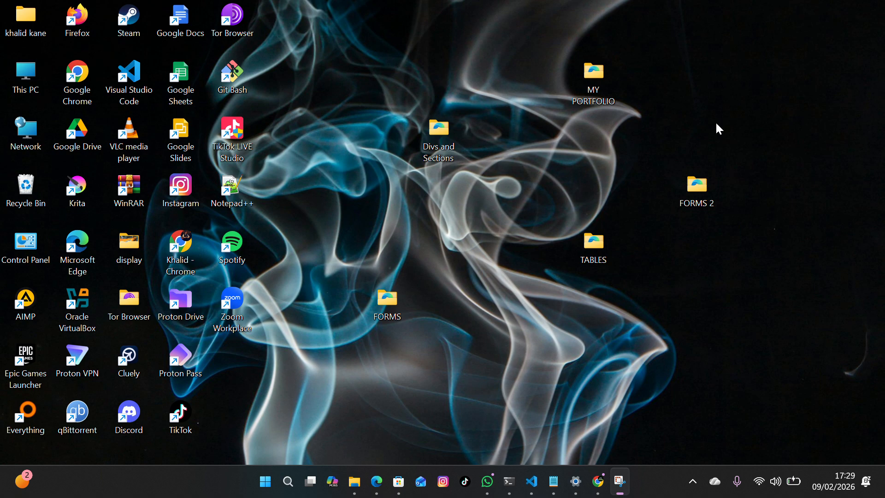